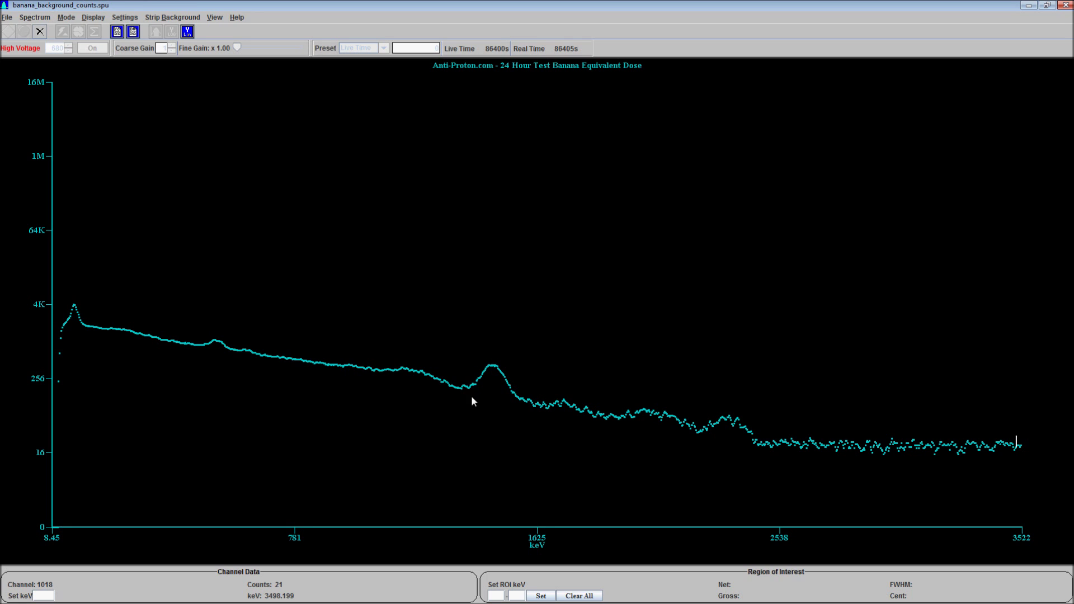
# - Place the channel cursor on the peak at channel 465 in the background spectrum, and switch to k40_potassium_24hr.spu
pyautogui.click(493, 367)
pyautogui.click(493, 370)
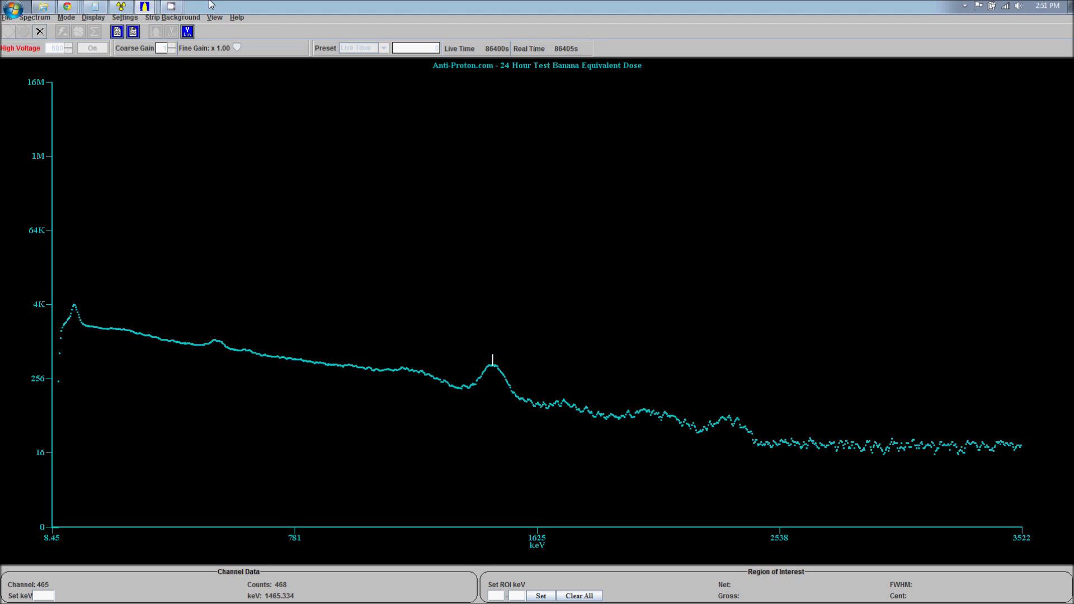
pyautogui.moveTo(145, 8)
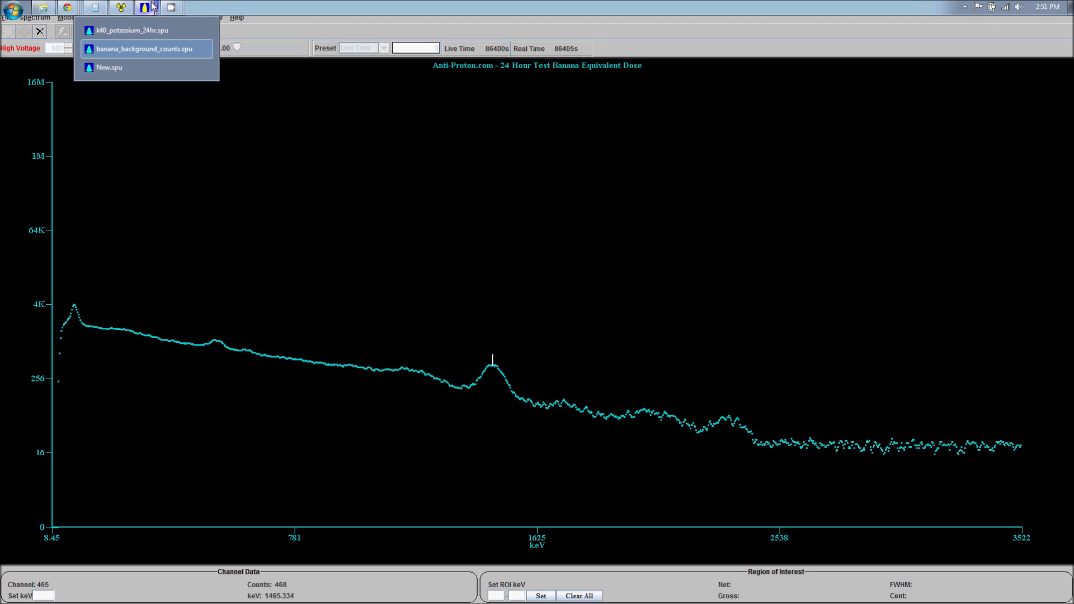
pyautogui.click(145, 32)
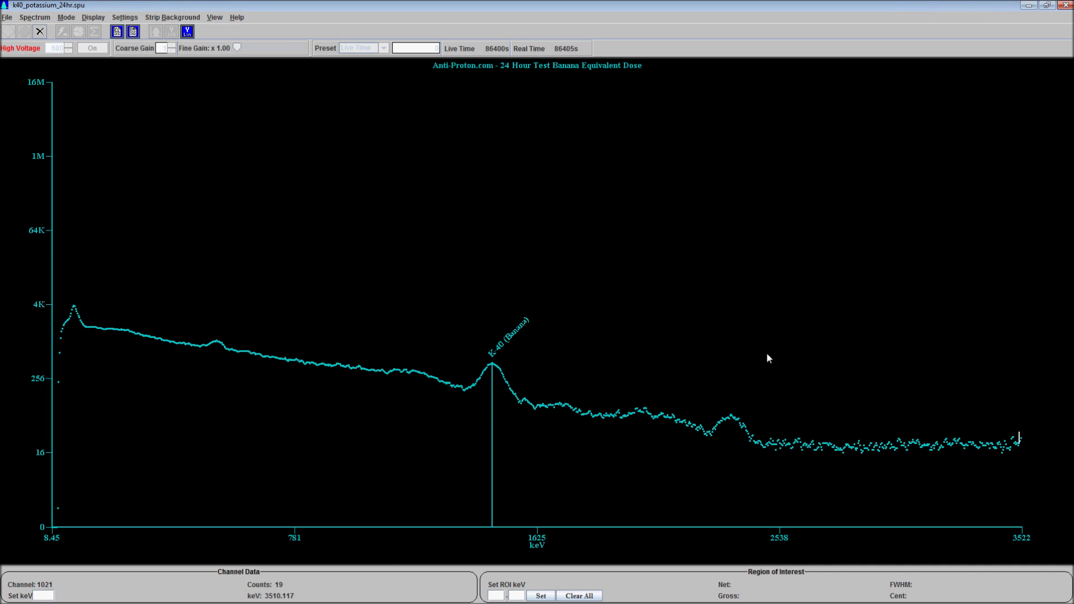
# - Compare the k40_potassium_24hr.spu and banana_background_counts.spu spectra around the K-40 peak by alternating between them
pyautogui.hotkey('alt', 'Tab')
pyautogui.hotkey('alt', 'Tab')
pyautogui.hotkey('alt', 'Tab')
pyautogui.hotkey('alt', 'Tab')
pyautogui.hotkey('alt', 'Tab')
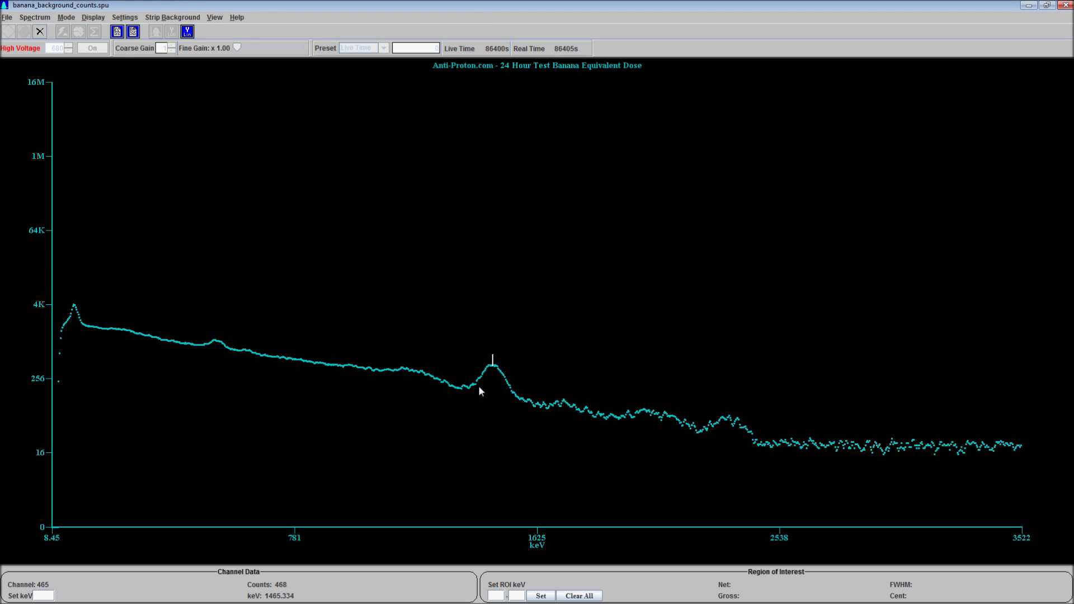
pyautogui.hotkey('alt', 'Tab')
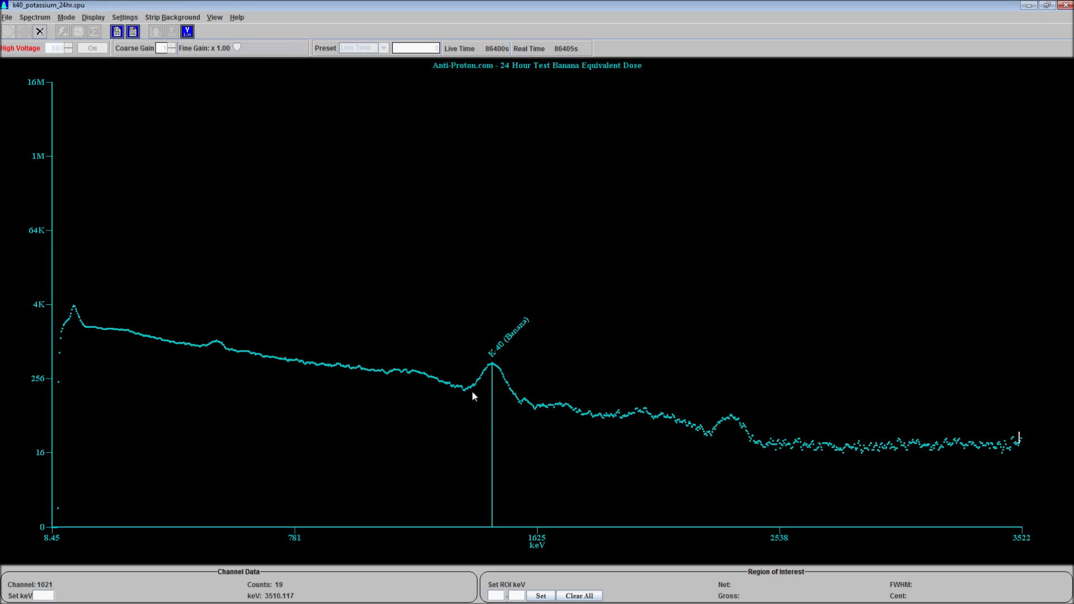
pyautogui.hotkey('alt', 'Tab')
pyautogui.hotkey('alt', 'Tab')
pyautogui.hotkey('alt', 'Tab')
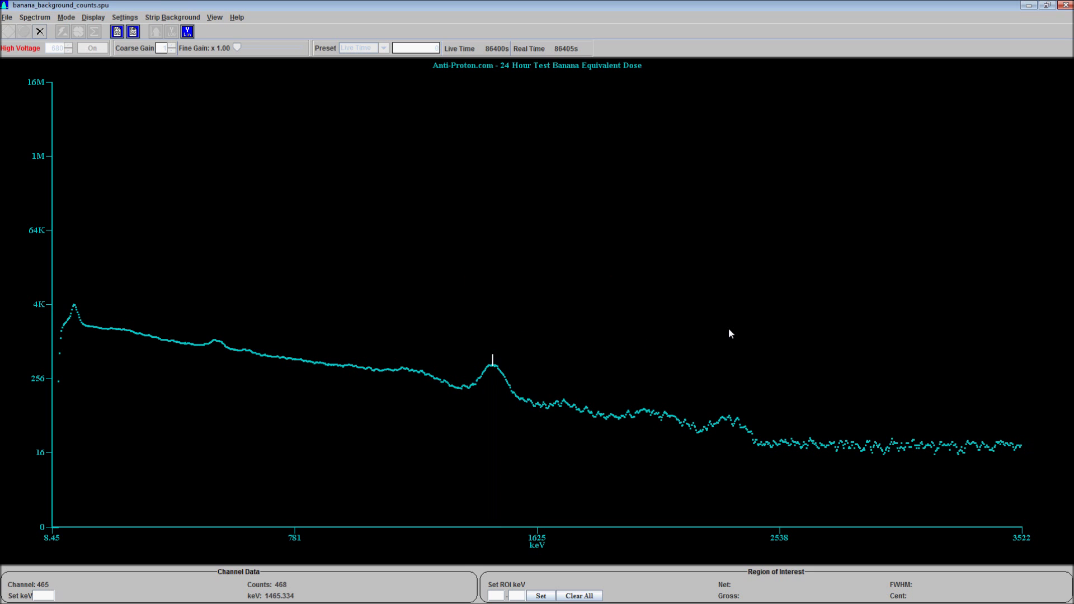
# - Switch to New.spu and examine the counts in the region of interest at channels 463–470
pyautogui.hotkey('alt', 'Tab')
pyautogui.hotkey('alt', 'Tab')
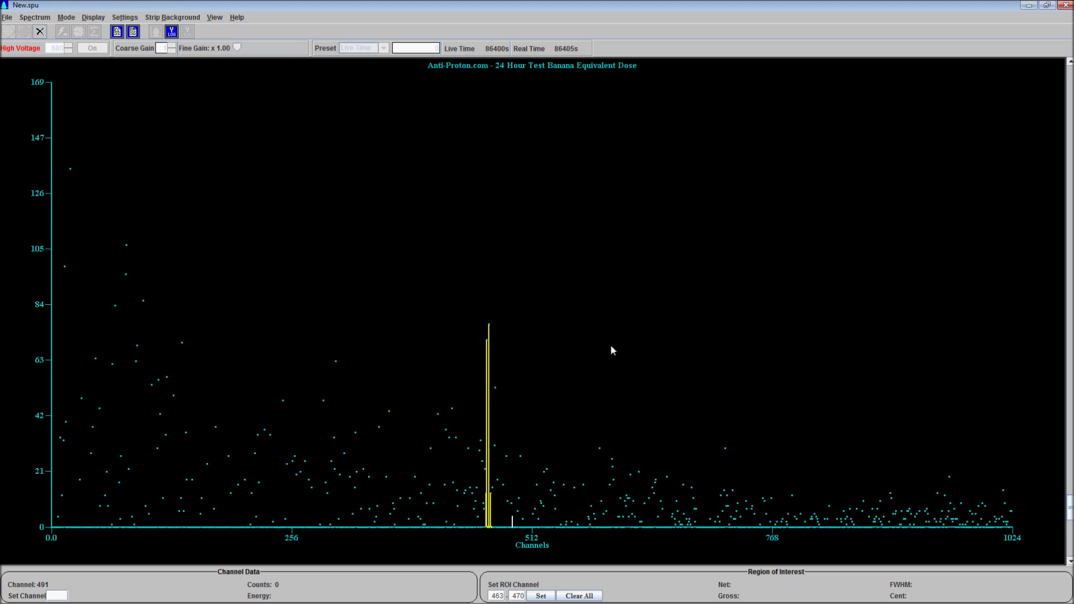
pyautogui.scroll(2, 507, 381)
pyautogui.scroll(-3, 508, 376)
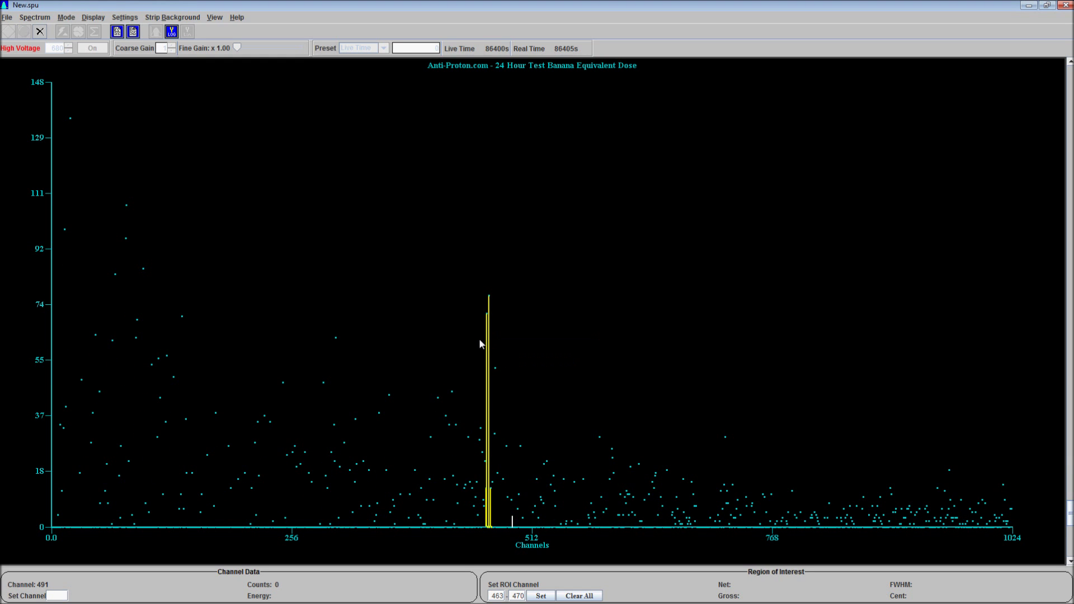
pyautogui.moveTo(491, 346)
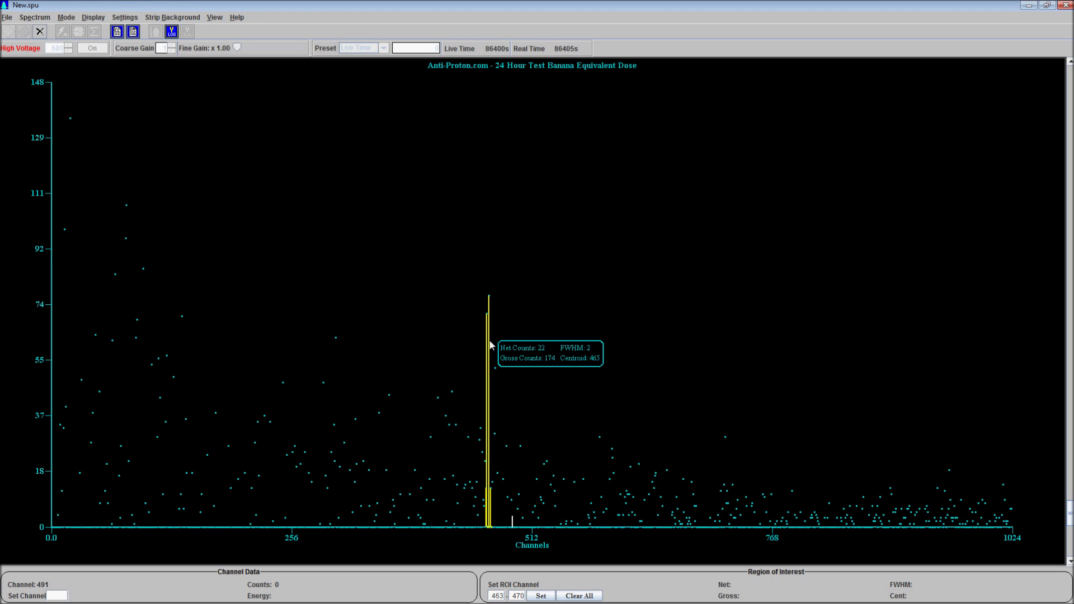
pyautogui.scroll(3, 491, 346)
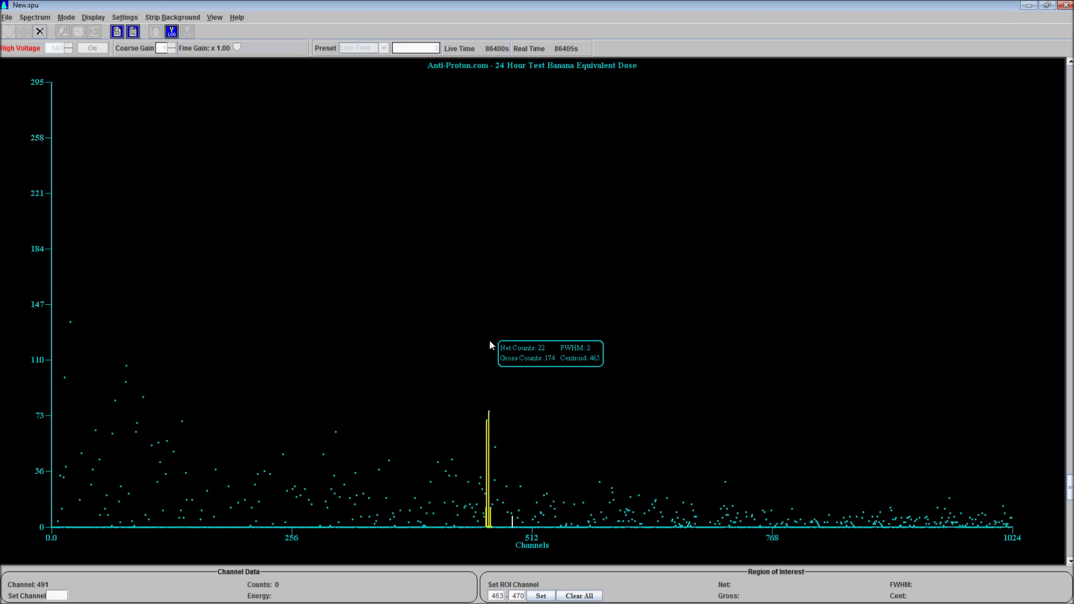
pyautogui.scroll(-4, 491, 346)
pyautogui.scroll(3, 491, 346)
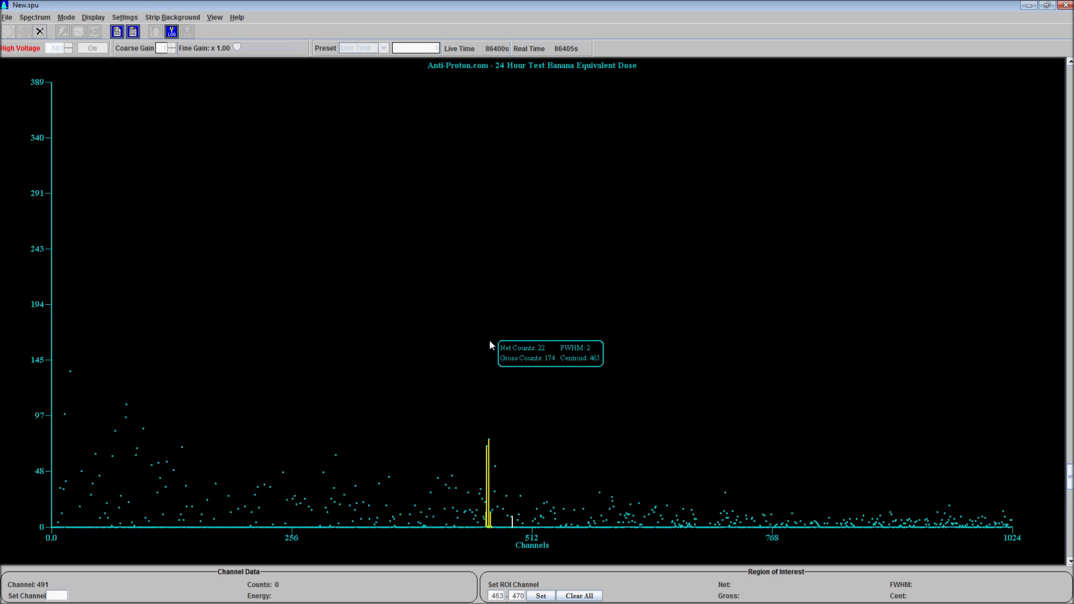
# - Apply 3-point smoothing to the New.spu spectrum
pyautogui.click(32, 18)
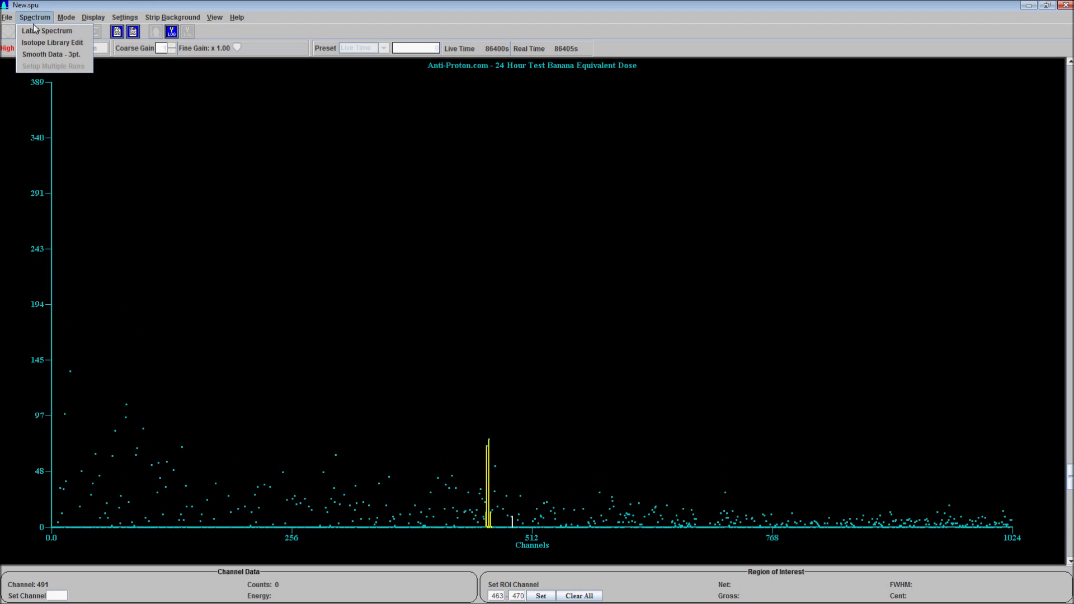
pyautogui.click(49, 55)
pyautogui.scroll(-2, 688, 411)
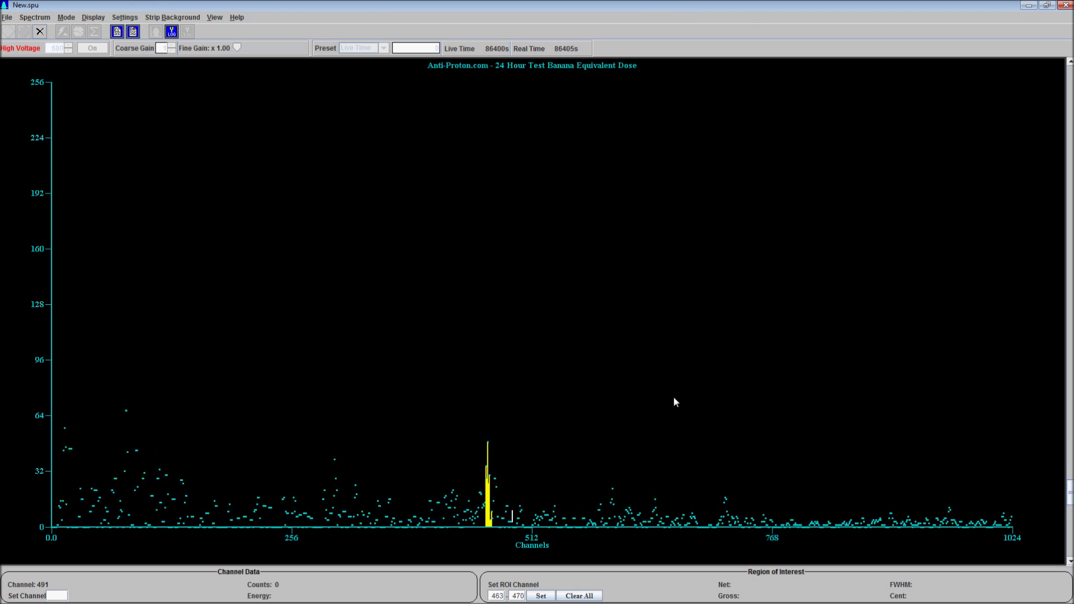
# - Try to clear the region of interest around channel 465 from the smoothed spectrum
pyautogui.rightClick(558, 400)
pyautogui.moveTo(596, 403)
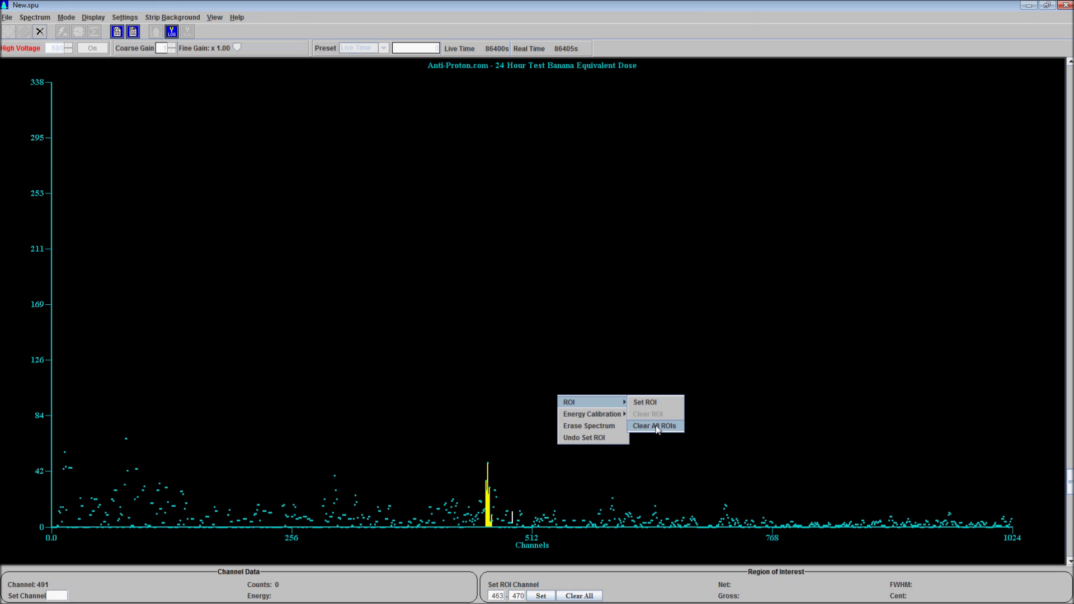
pyautogui.click(654, 427)
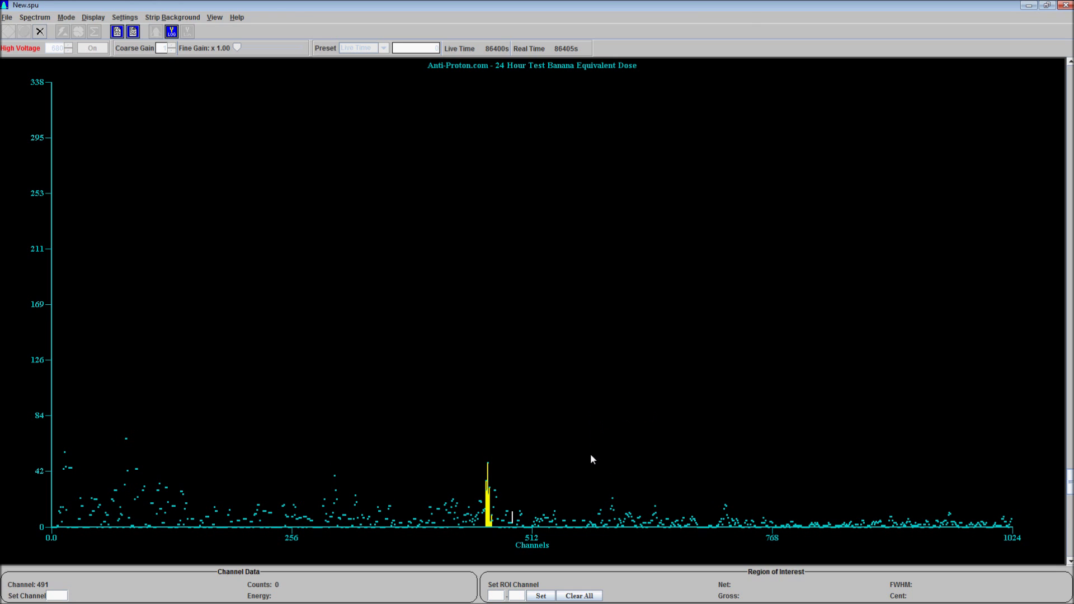
pyautogui.rightClick(488, 500)
pyautogui.moveTo(502, 506)
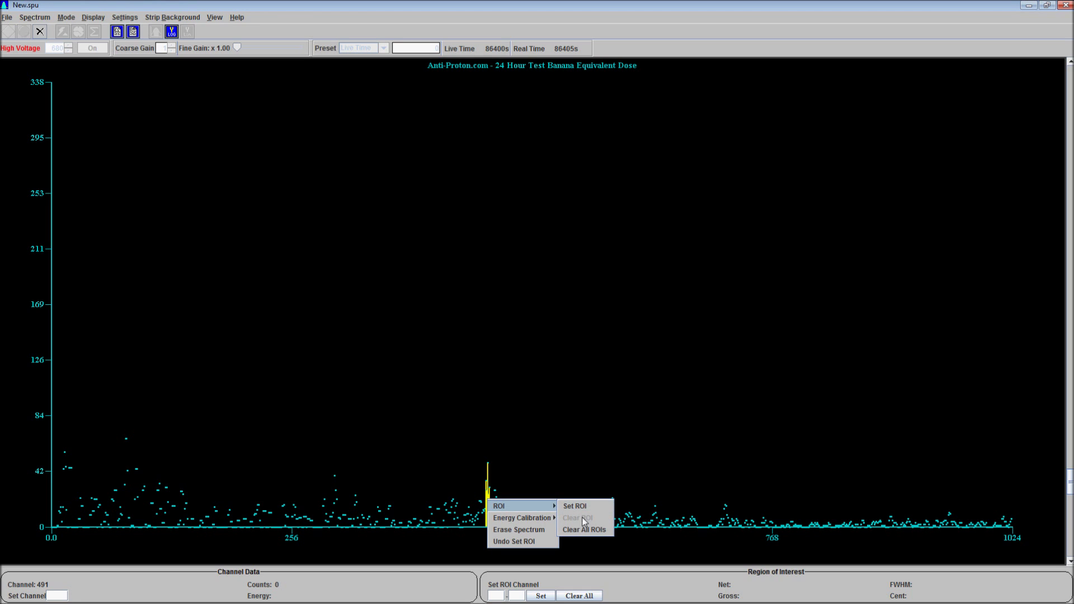
pyautogui.click(578, 525)
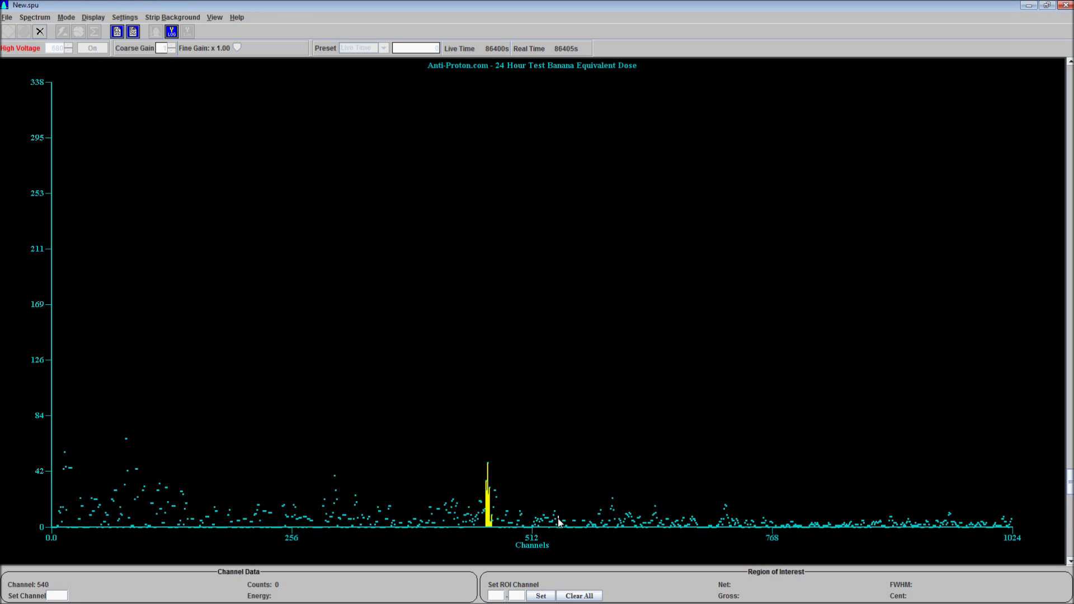
# - Mark channels 395–595 as a region of interest, and clear all regions of interest from the spectrum
pyautogui.click(460, 520)
pyautogui.moveTo(424, 526); pyautogui.dragTo(610, 525)
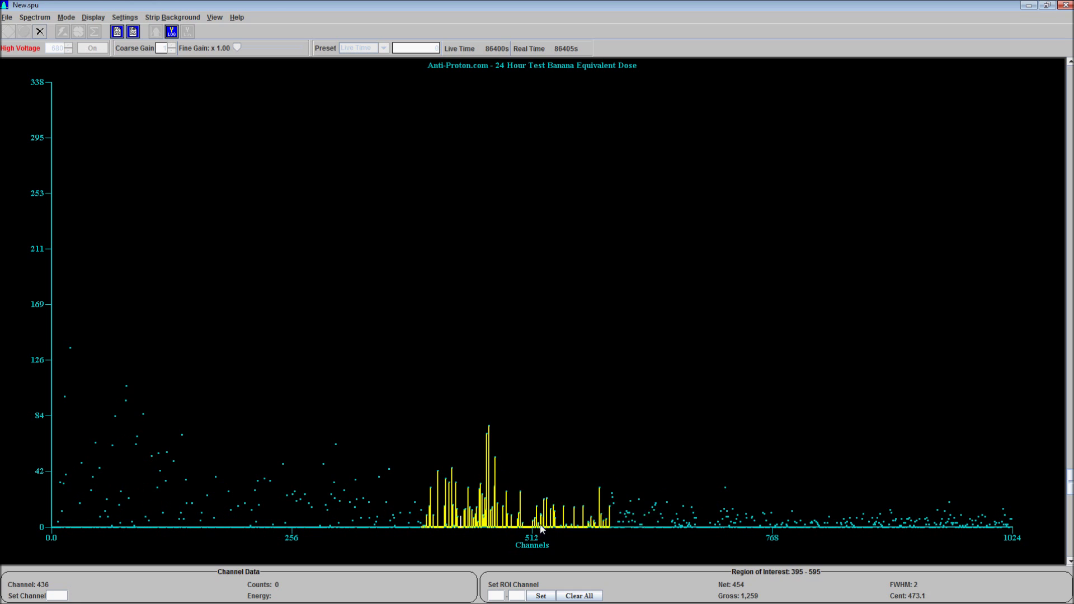
pyautogui.rightClick(497, 495)
pyautogui.moveTo(497, 496)
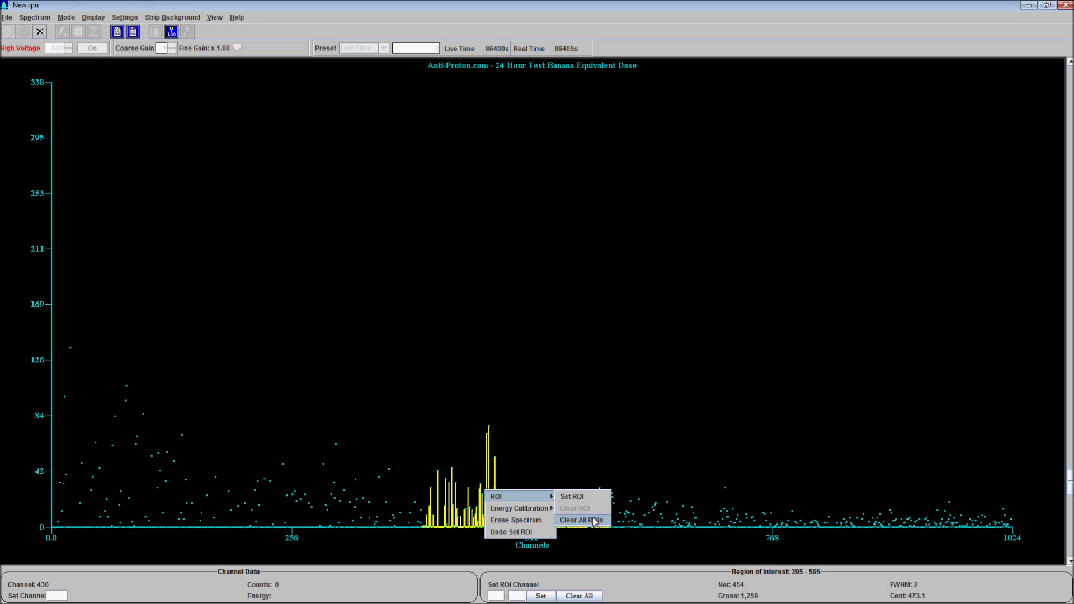
pyautogui.click(594, 521)
# - Smooth the cleared spectrum with the 3-point option and place the channel cursor on the peak at channel 465
pyautogui.click(35, 18)
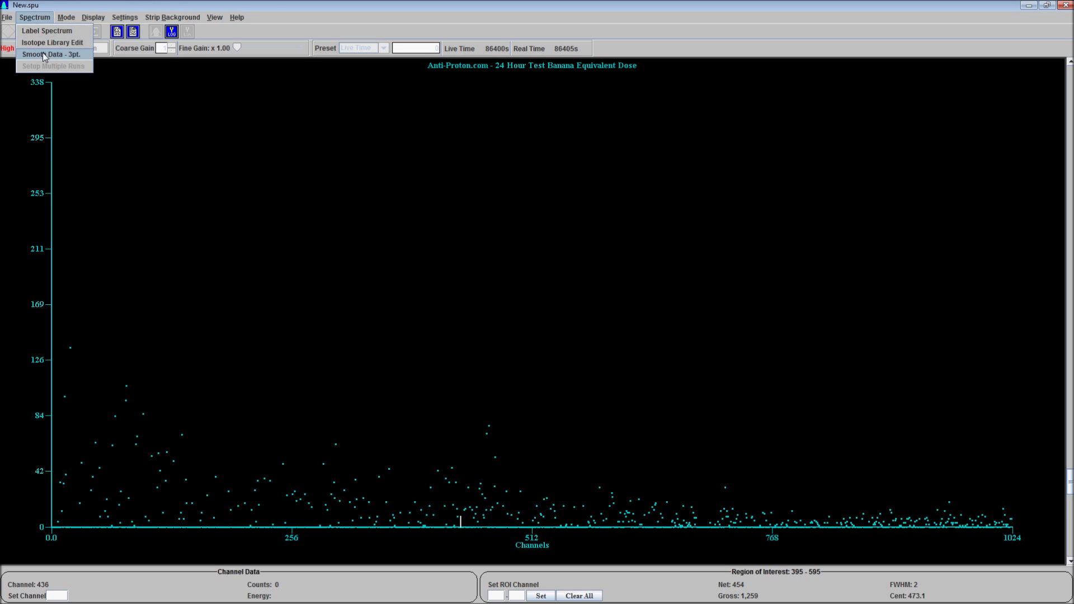
pyautogui.click(44, 59)
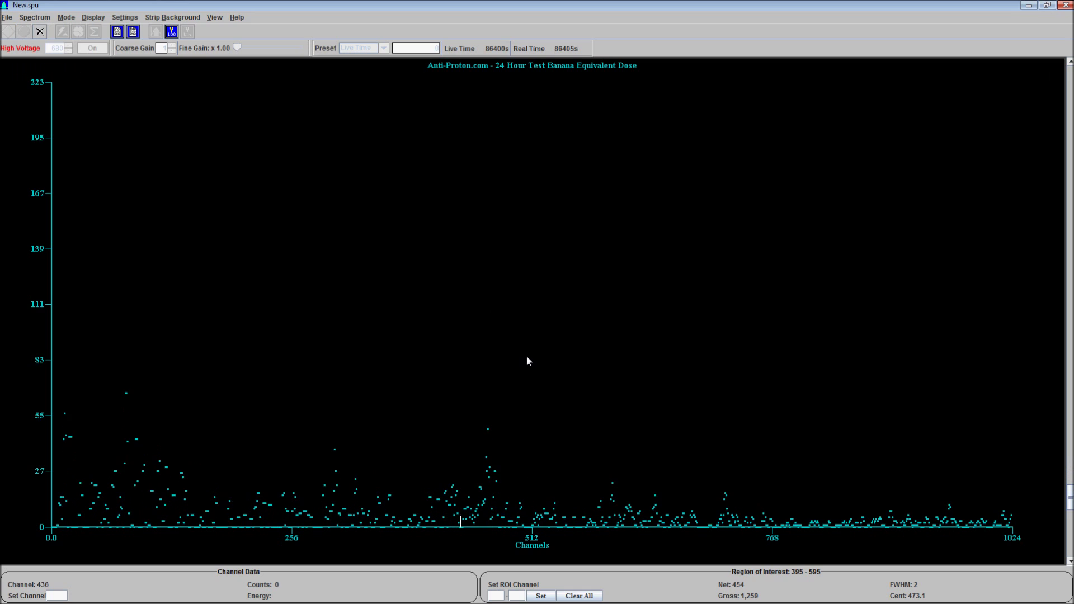
pyautogui.click(487, 460)
pyautogui.press('Right')
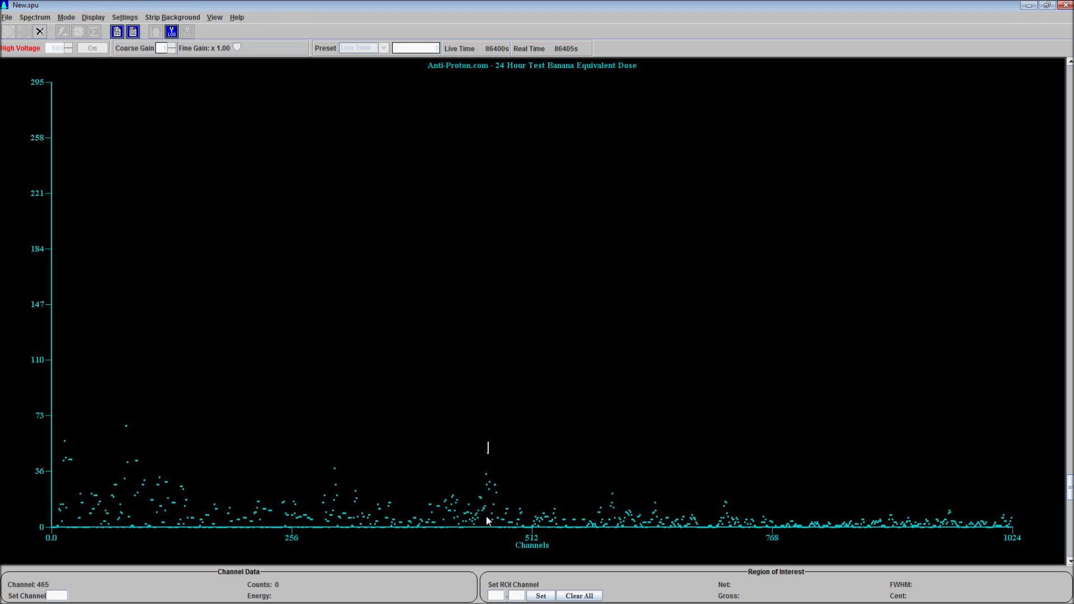
pyautogui.scroll(-2, 716, 504)
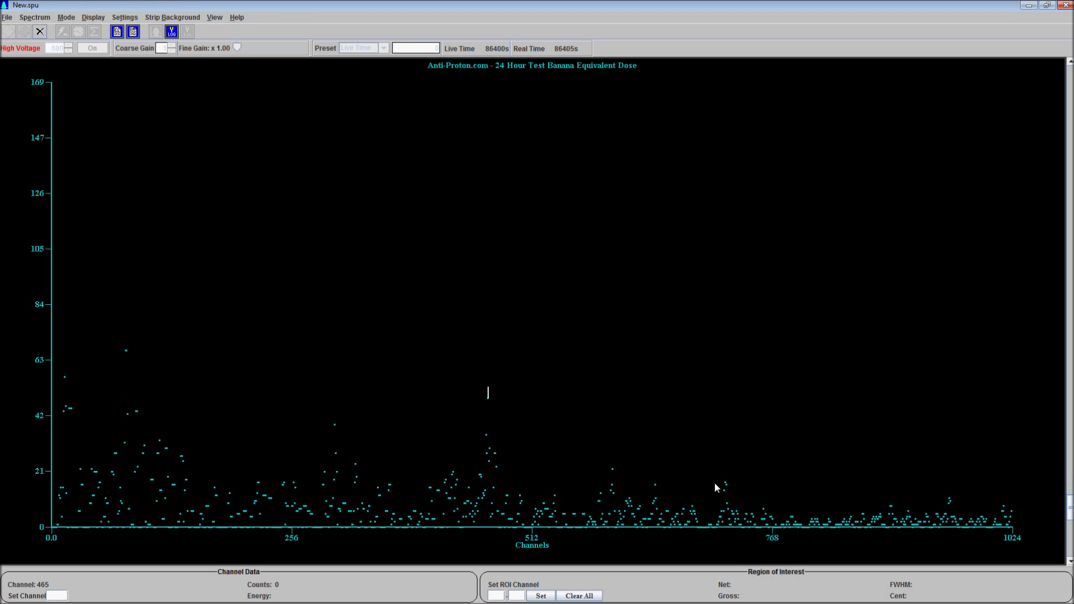